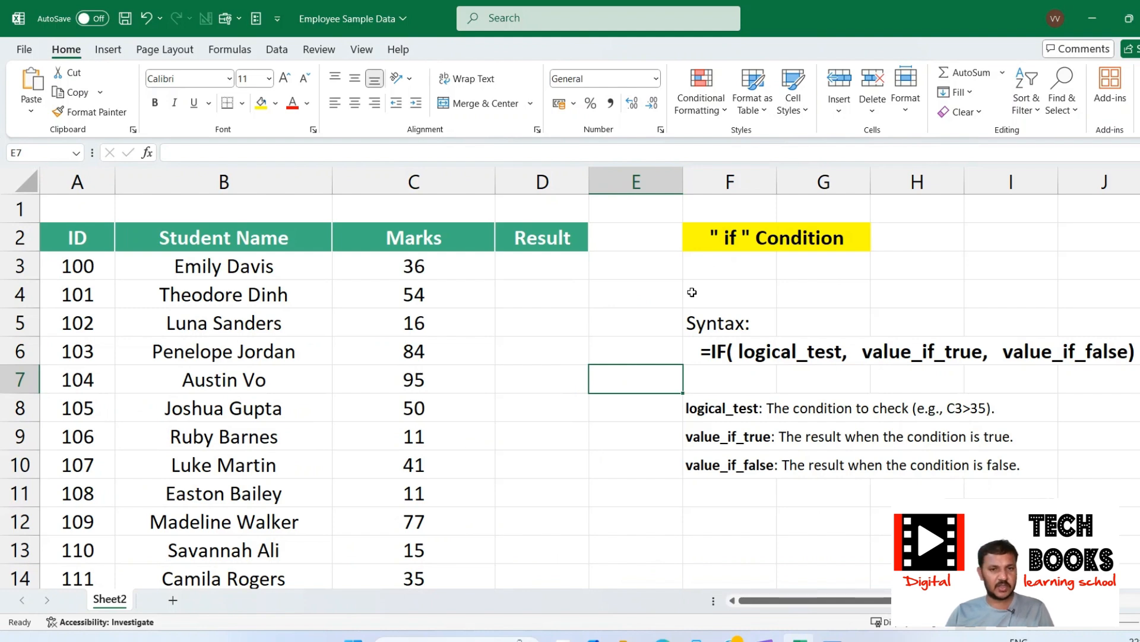
# Step: Examine the ID, Student Name, Marks and Result columns and the IF syntax line in F6
pyautogui.moveTo(107, 237); pyautogui.dragTo(553, 416)
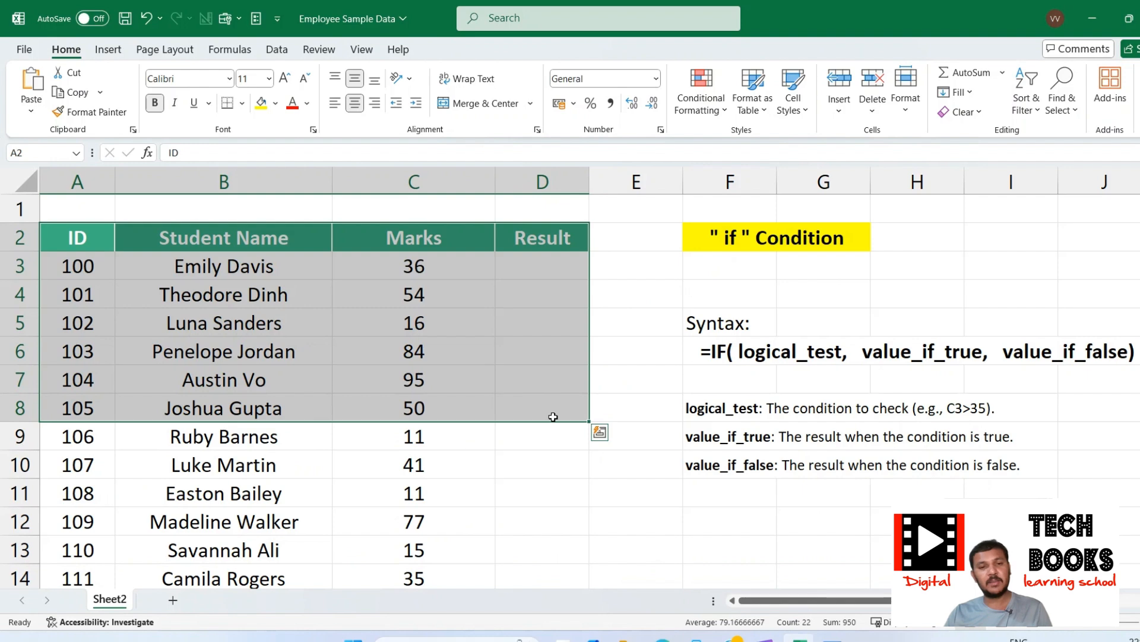
pyautogui.click(520, 261)
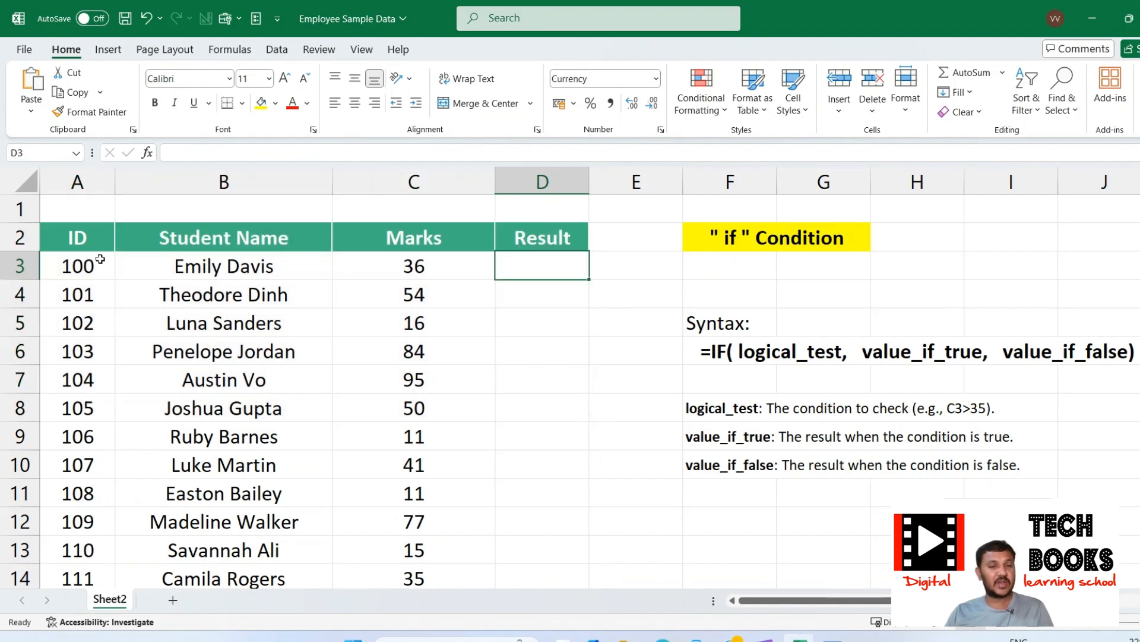
pyautogui.moveTo(97, 242); pyautogui.dragTo(102, 300)
pyautogui.moveTo(224, 238); pyautogui.dragTo(241, 352)
pyautogui.moveTo(408, 237); pyautogui.dragTo(411, 378)
pyautogui.moveTo(543, 238); pyautogui.dragTo(539, 435)
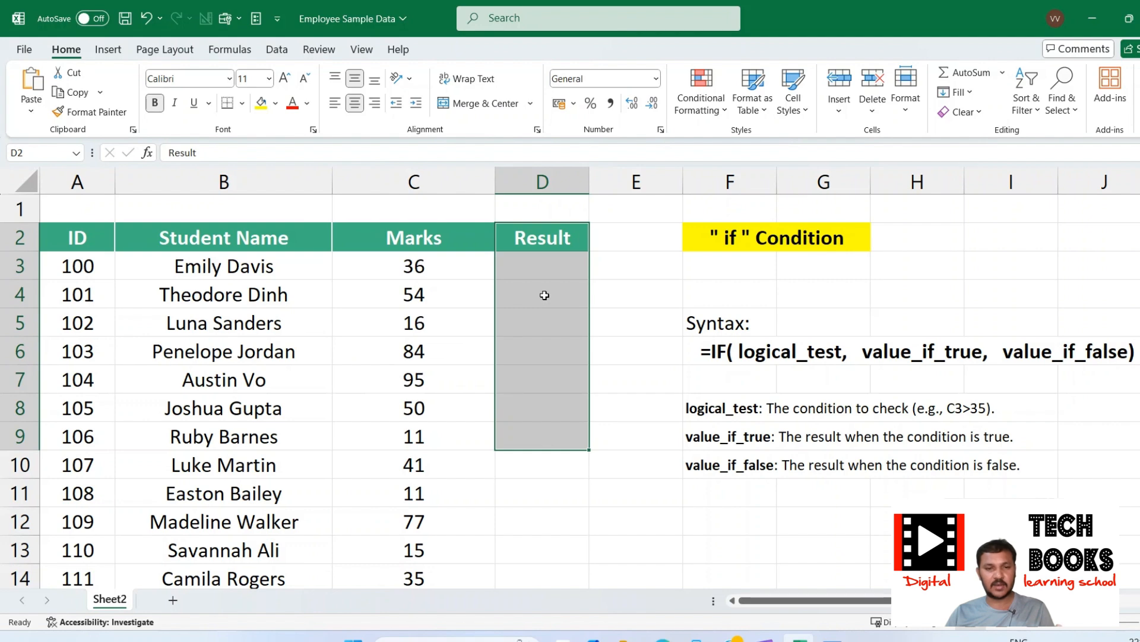
pyautogui.click(529, 267)
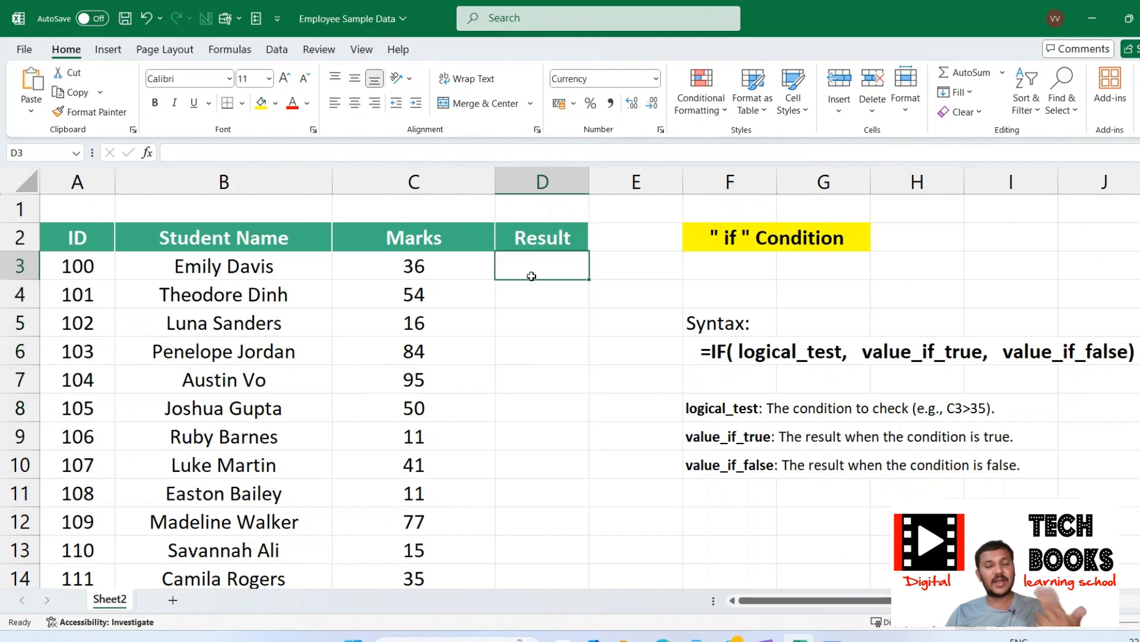
pyautogui.click(430, 274)
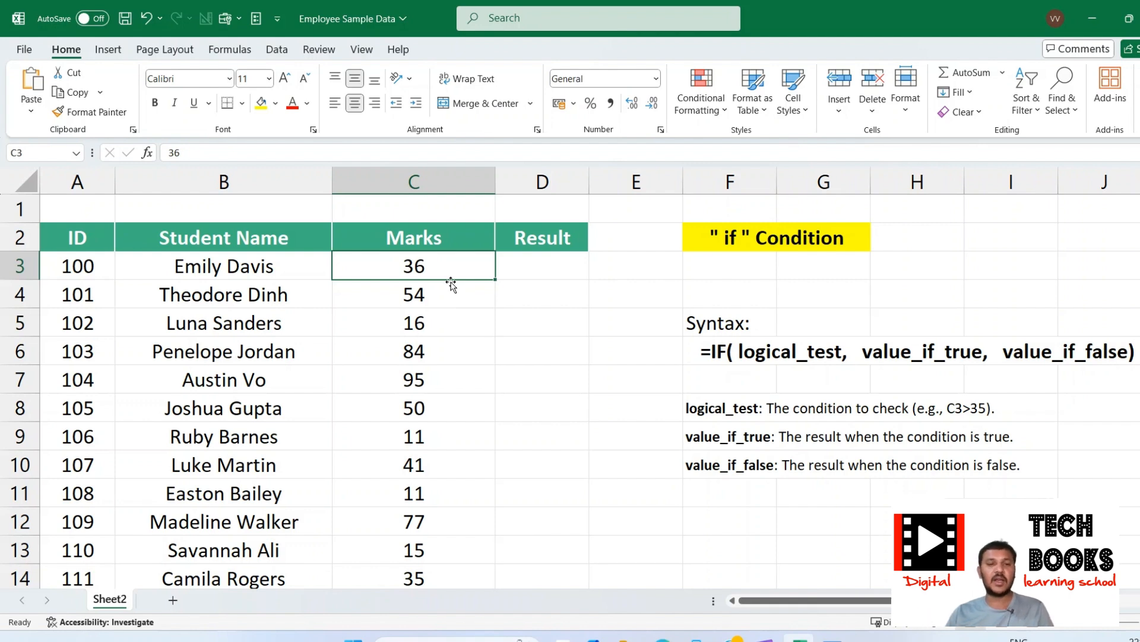
pyautogui.click(550, 266)
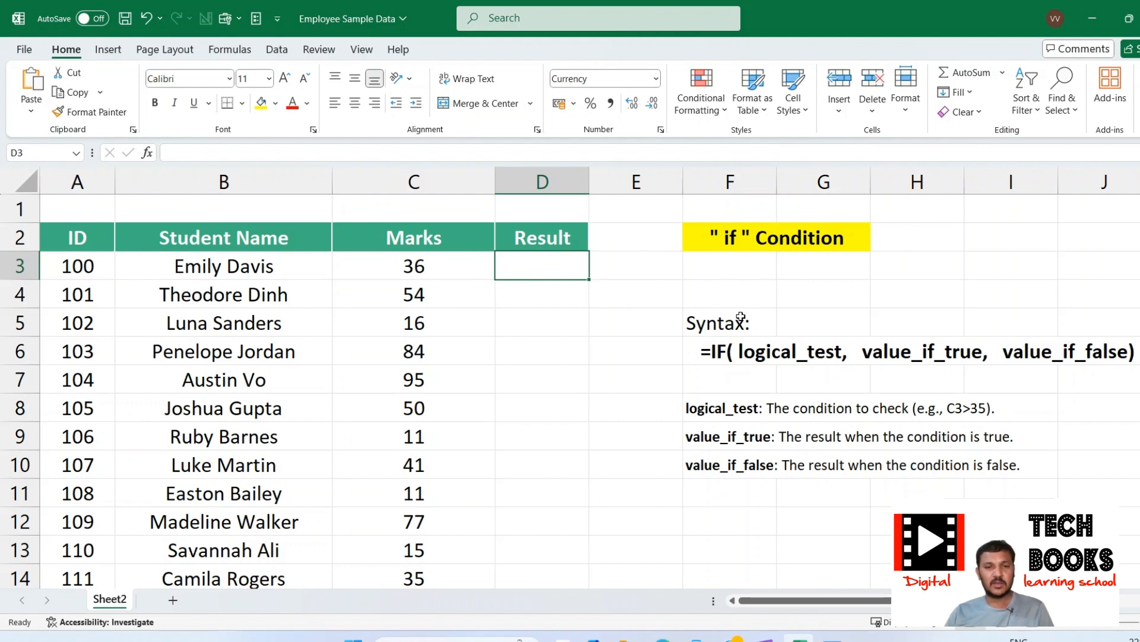
pyautogui.click(699, 352)
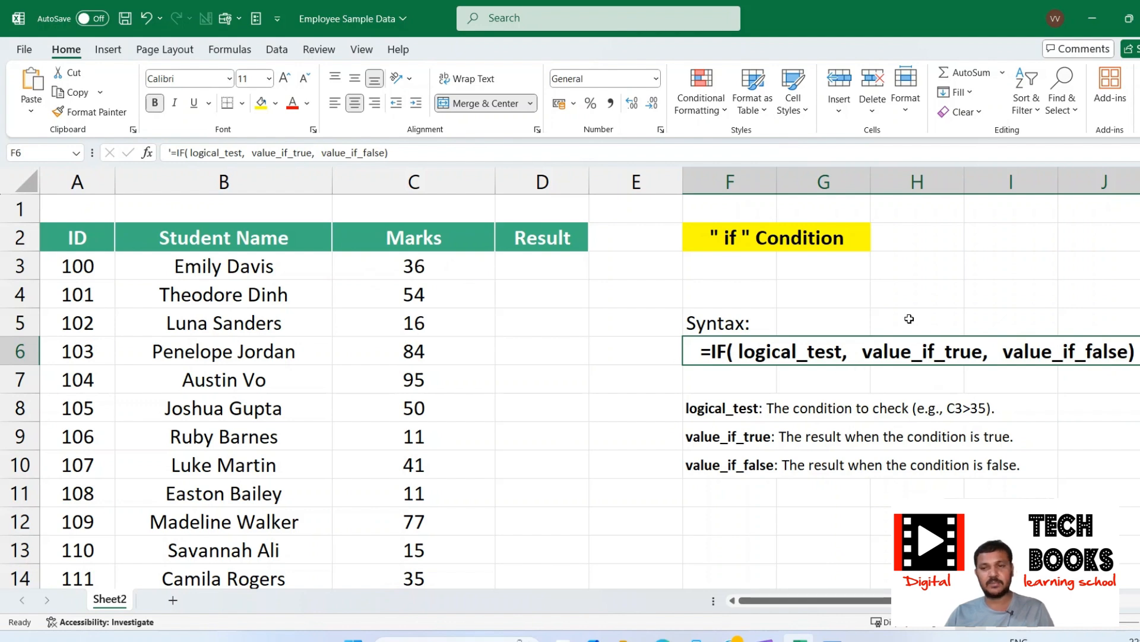
# Step: Start an IF formula in D3 with the logical test C3>35
pyautogui.click(543, 264)
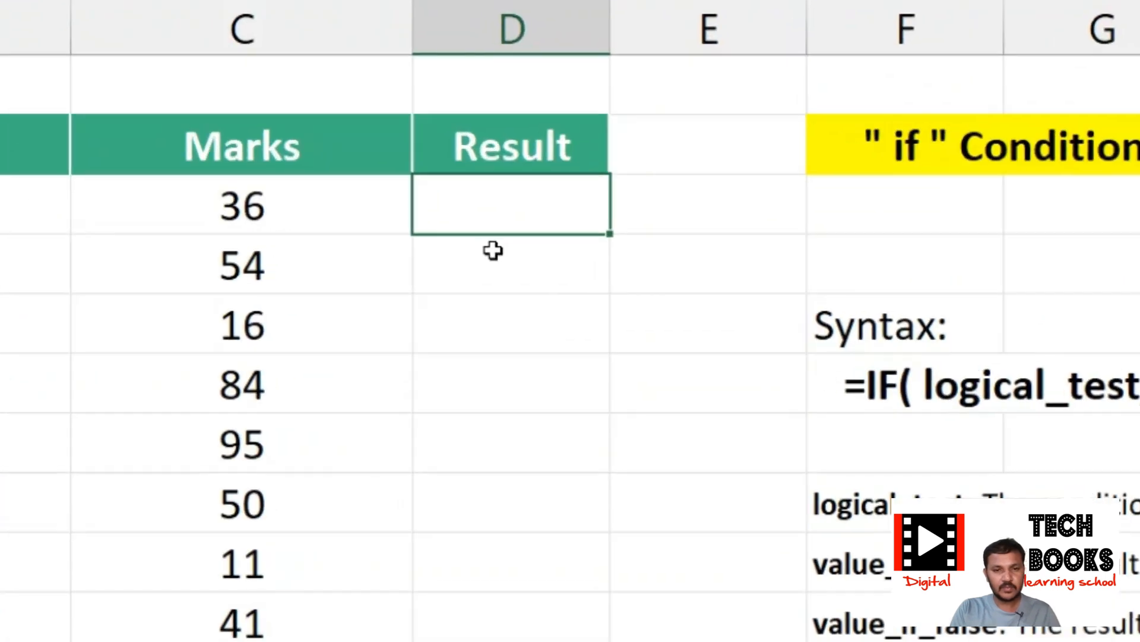
pyautogui.write('=')
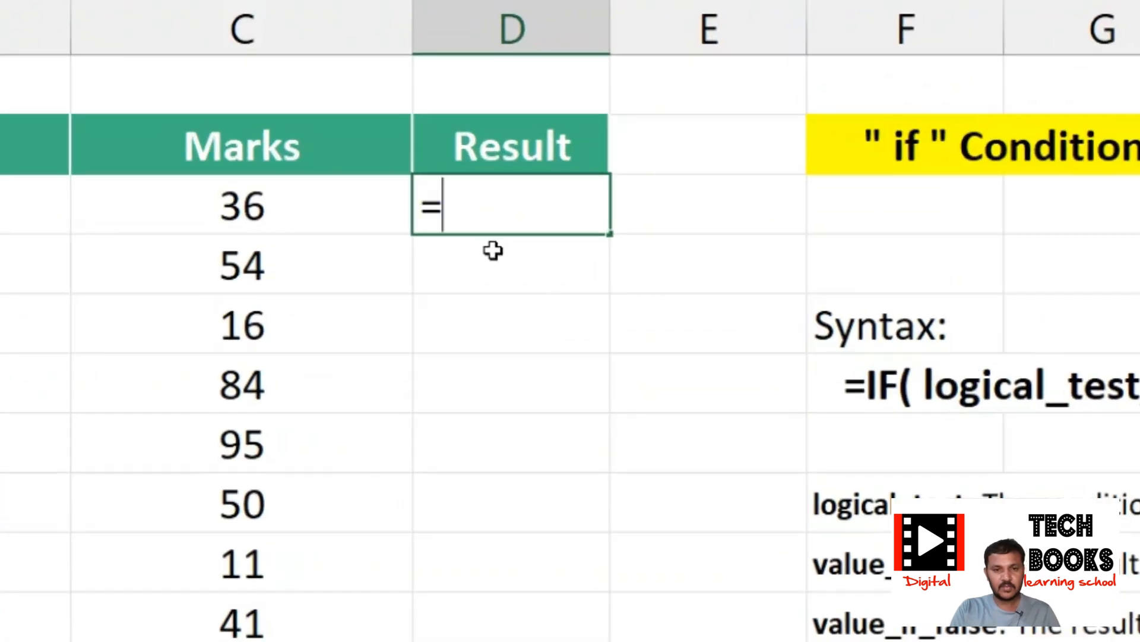
pyautogui.write('if')
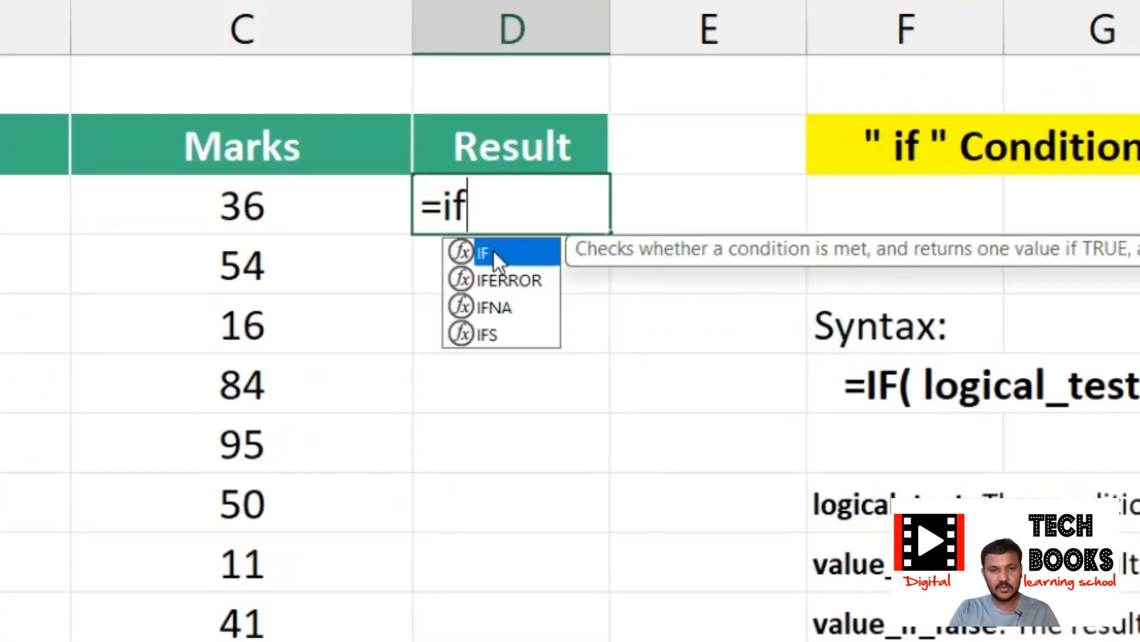
pyautogui.doubleClick(502, 253)
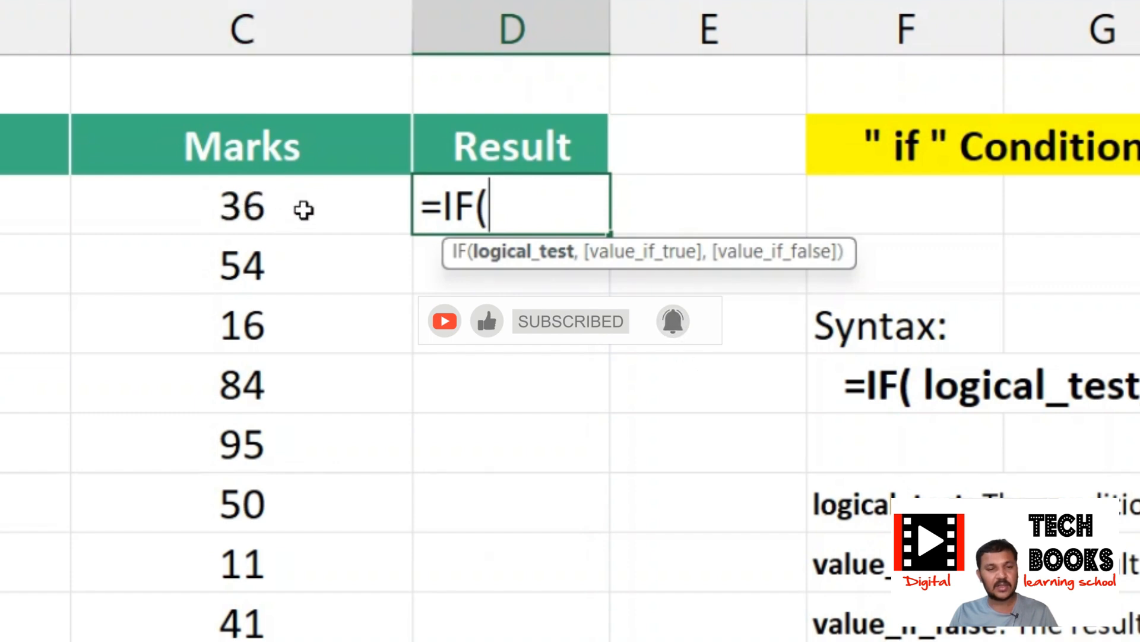
pyautogui.click(303, 209)
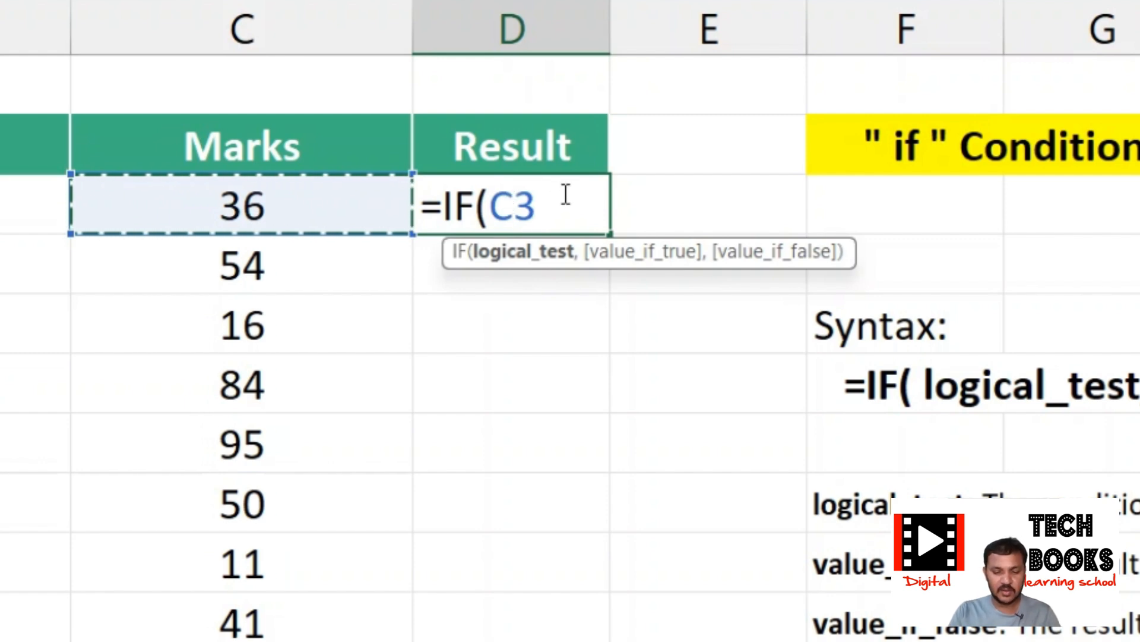
pyautogui.write('>35')
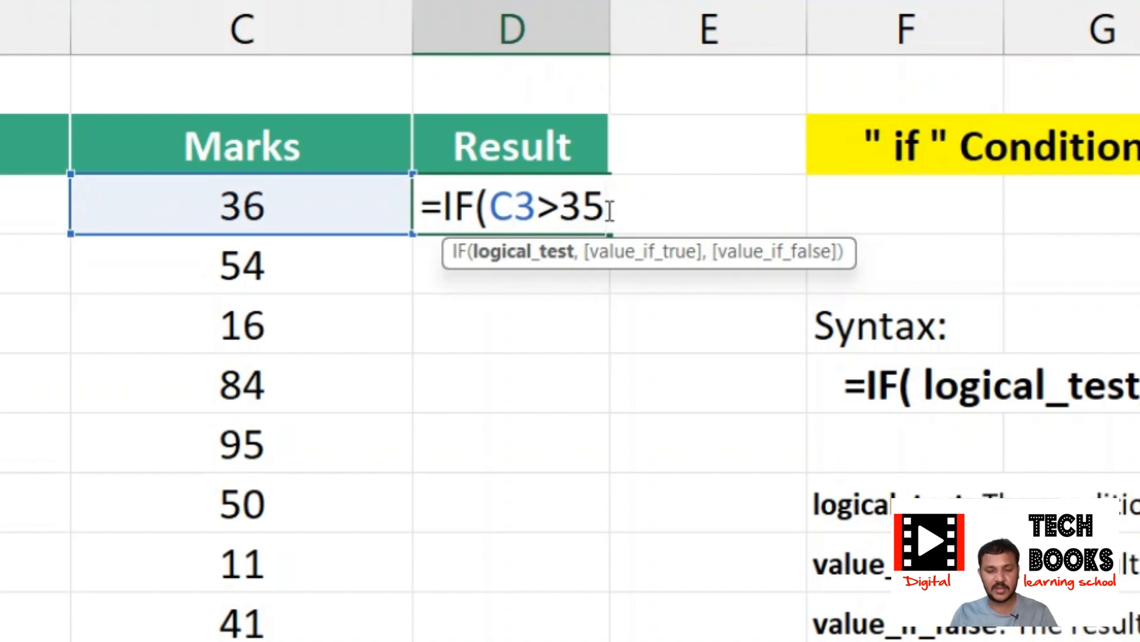
pyautogui.write(',')
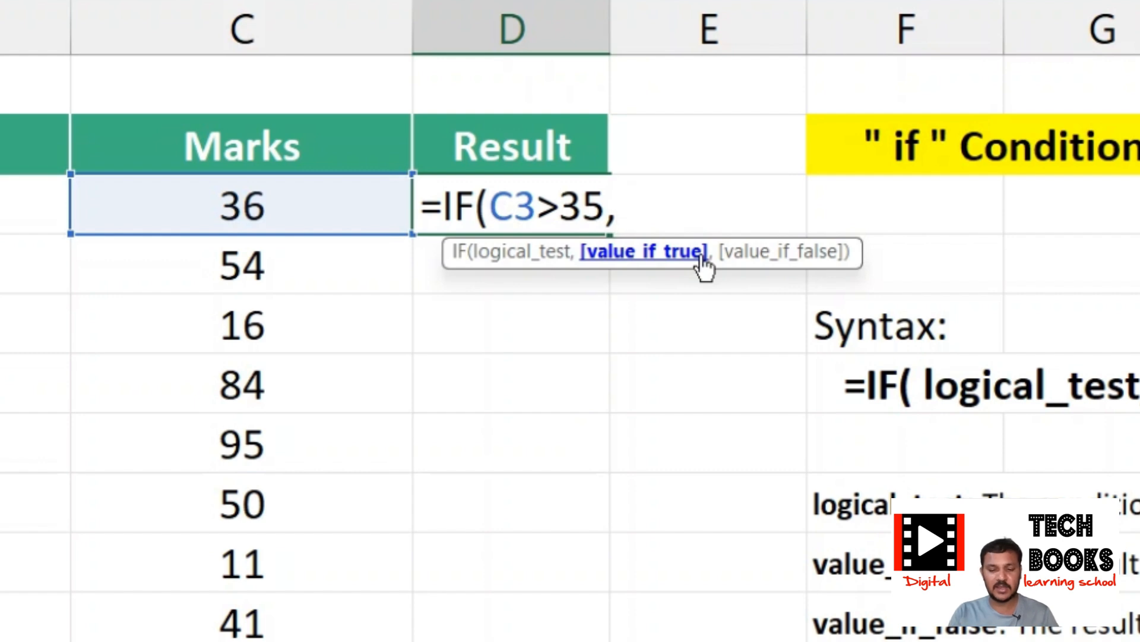
# Step: Complete the D3 formula with "Pass" as the true value and "Fail" as the false value, and enter it
pyautogui.write('"Pass')
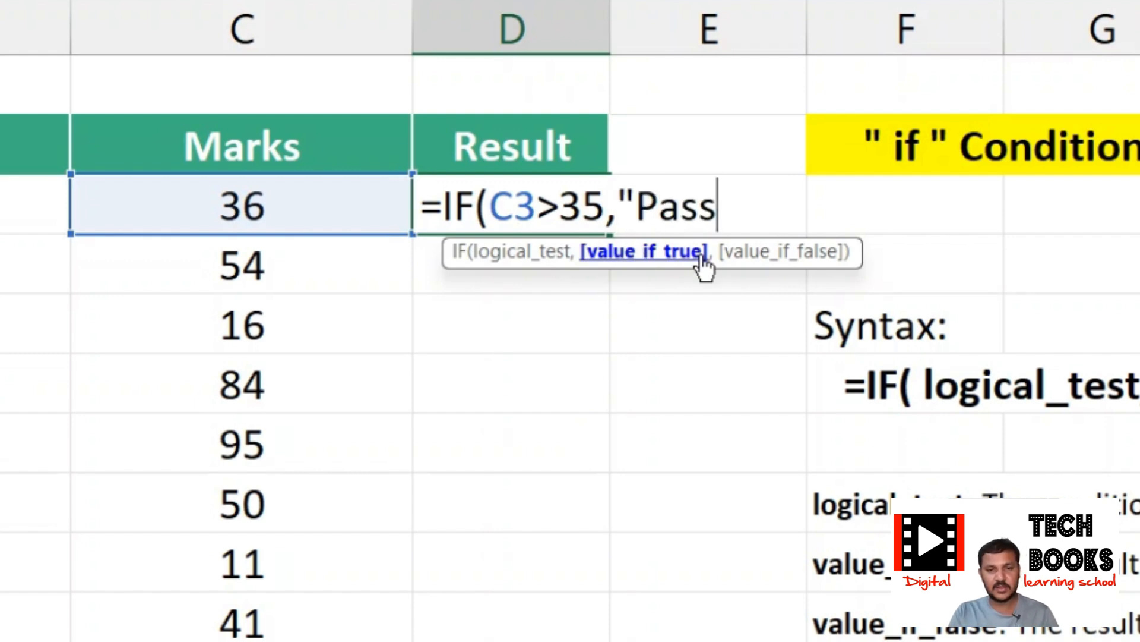
pyautogui.write('"')
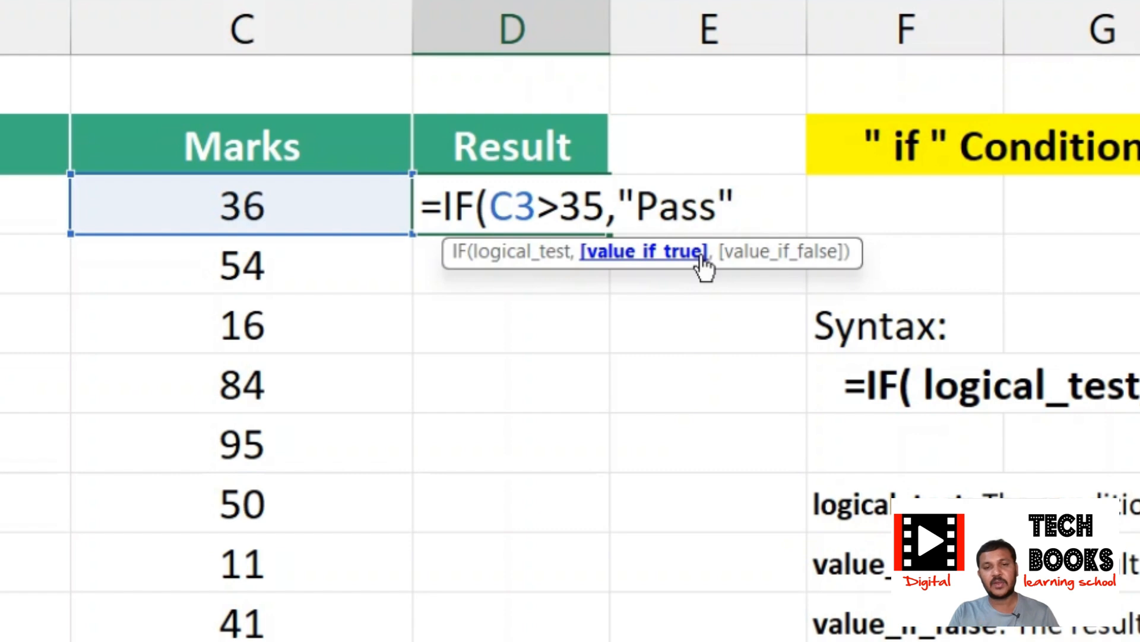
pyautogui.write(',')
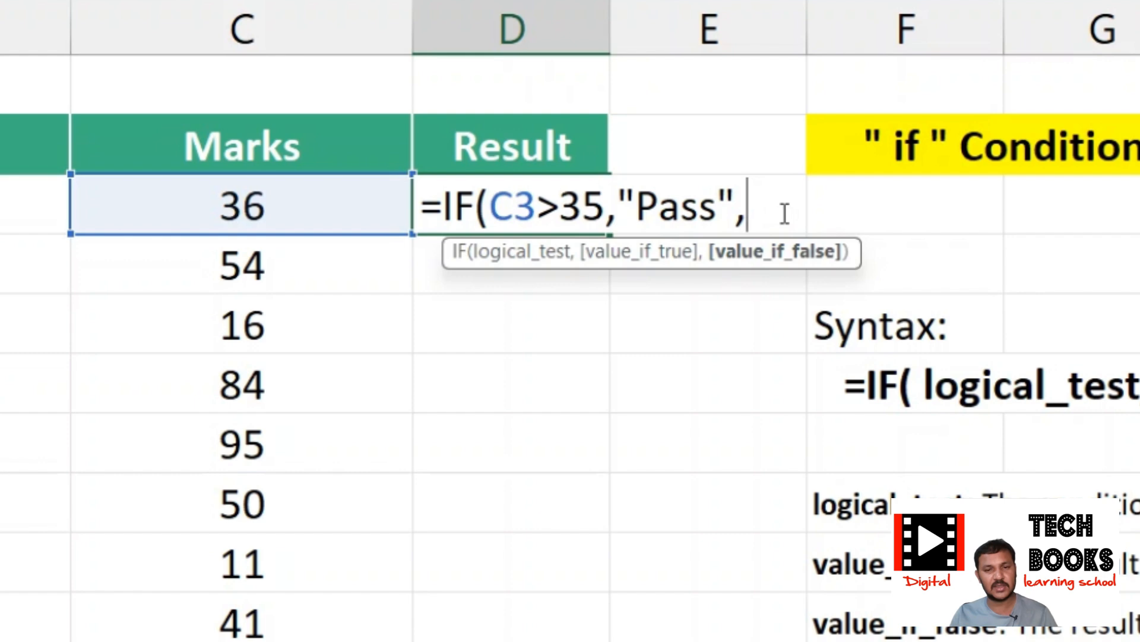
pyautogui.write('"Fasi')
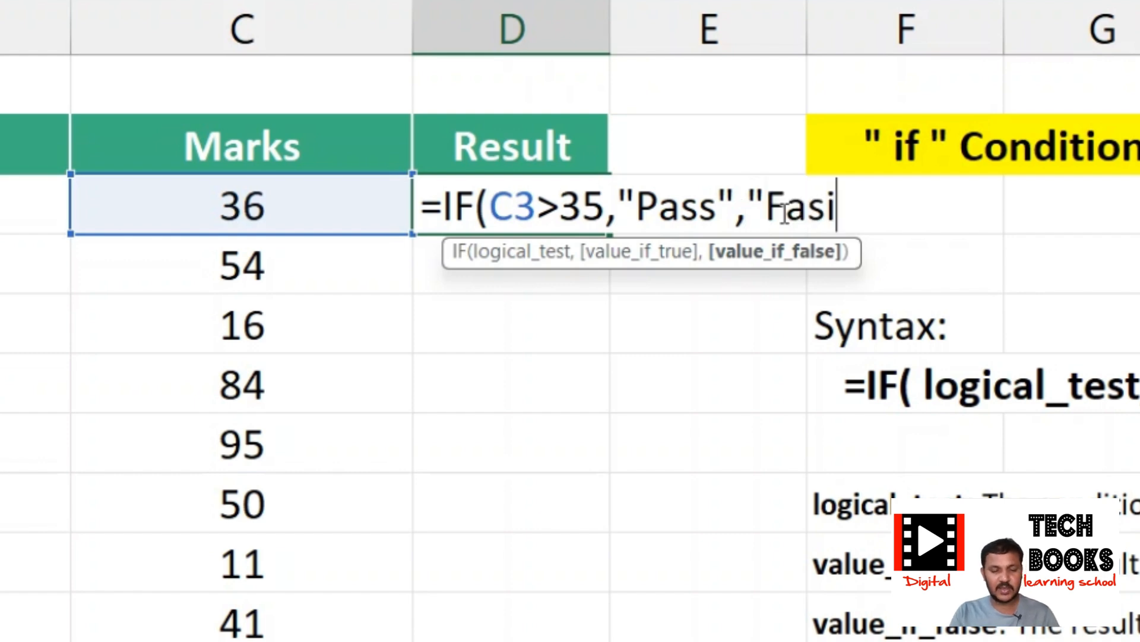
pyautogui.write('l')
pyautogui.press('BackSpace')
pyautogui.press('BackSpace')
pyautogui.press('BackSpace')
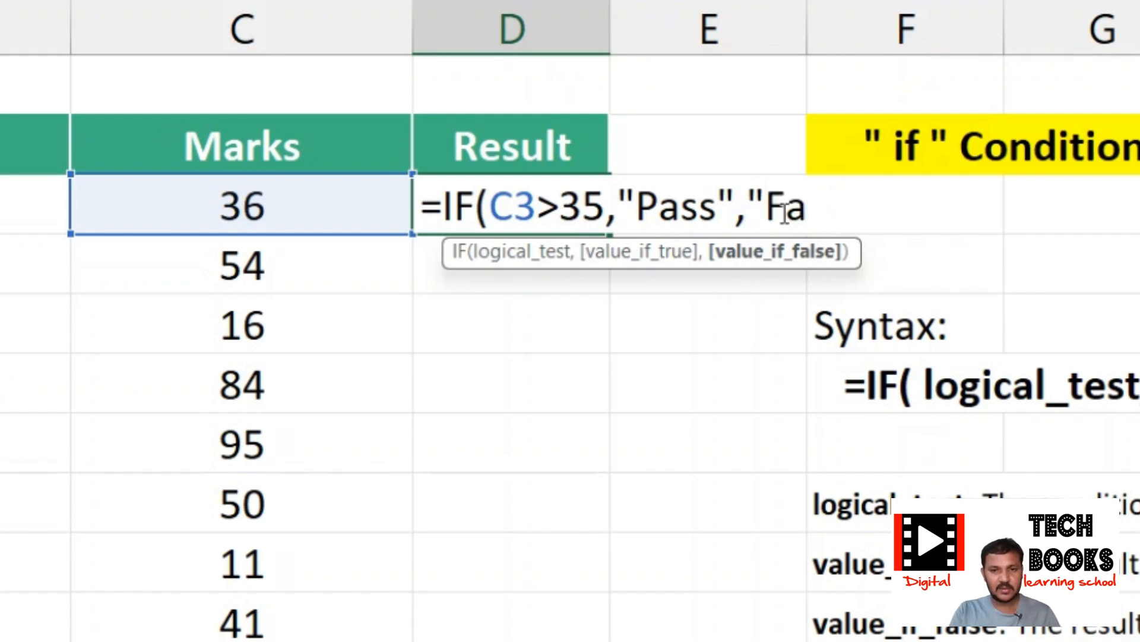
pyautogui.press('BackSpace')
pyautogui.write('aikl')
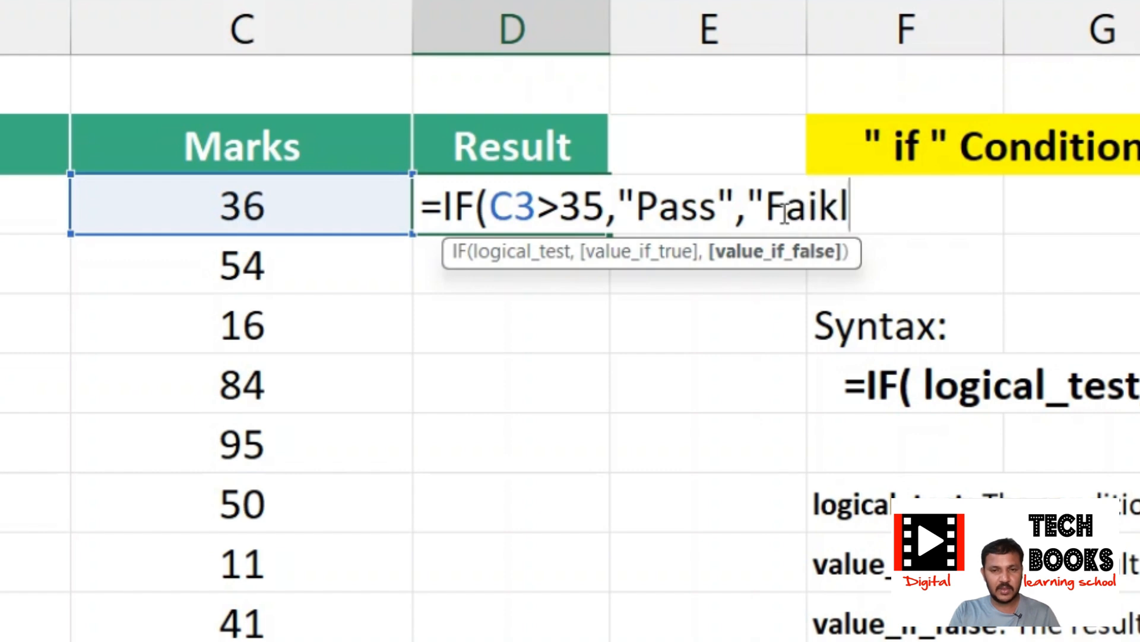
pyautogui.press('BackSpace')
pyautogui.press('BackSpace')
pyautogui.write('l"')
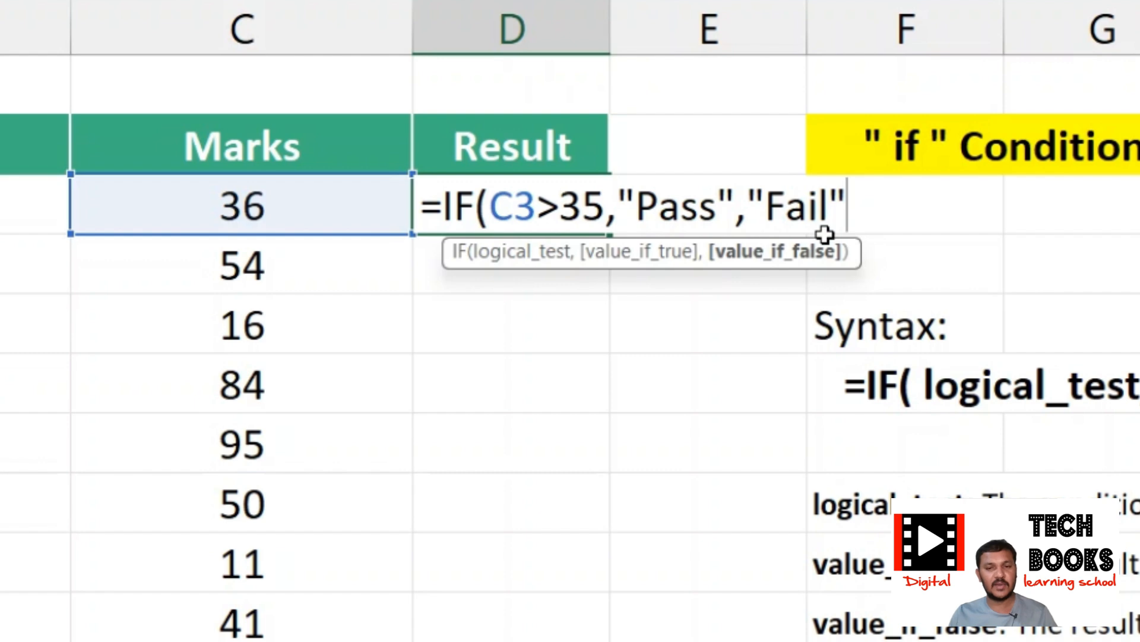
pyautogui.write(')')
pyautogui.press('Return')
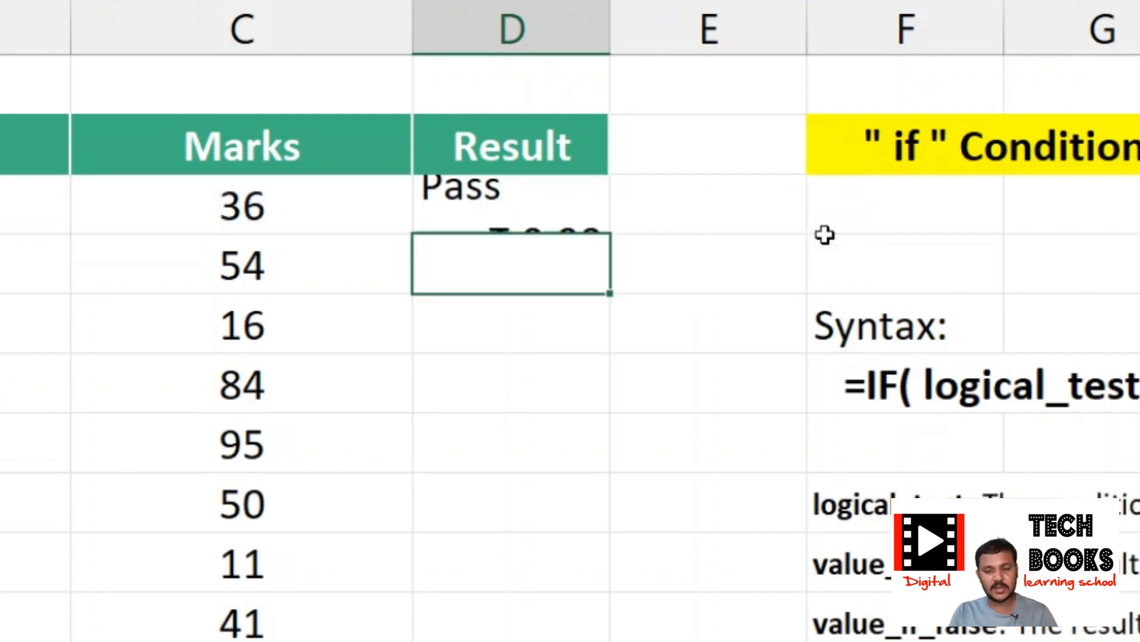
# Step: Fill the D3 IF formula down the Result column for all student rows
pyautogui.click(517, 206)
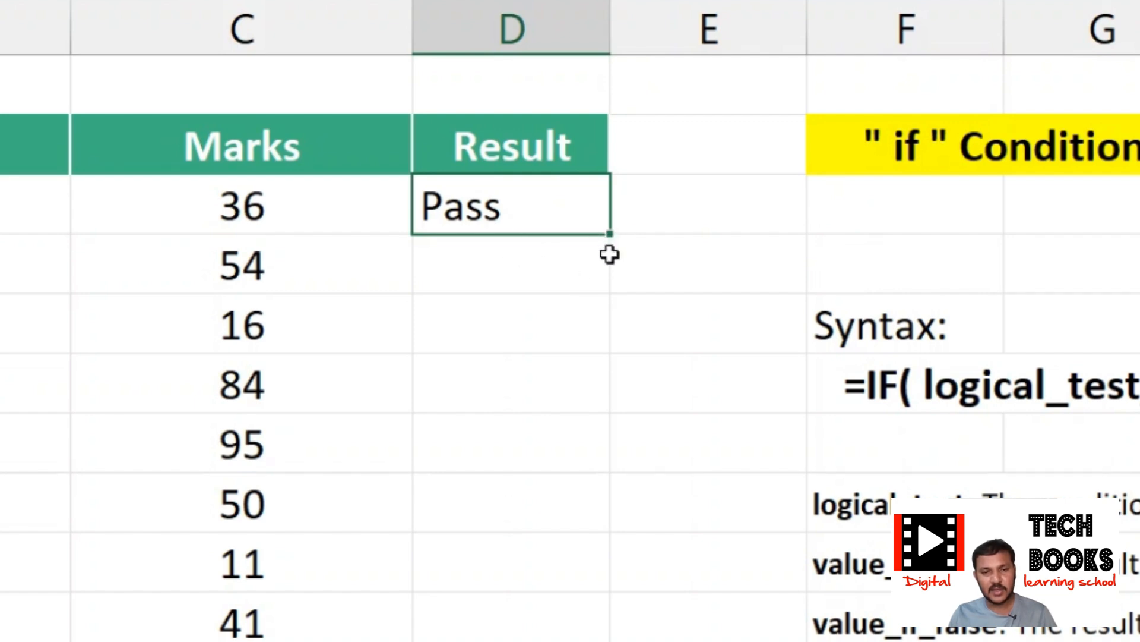
pyautogui.doubleClick(610, 234)
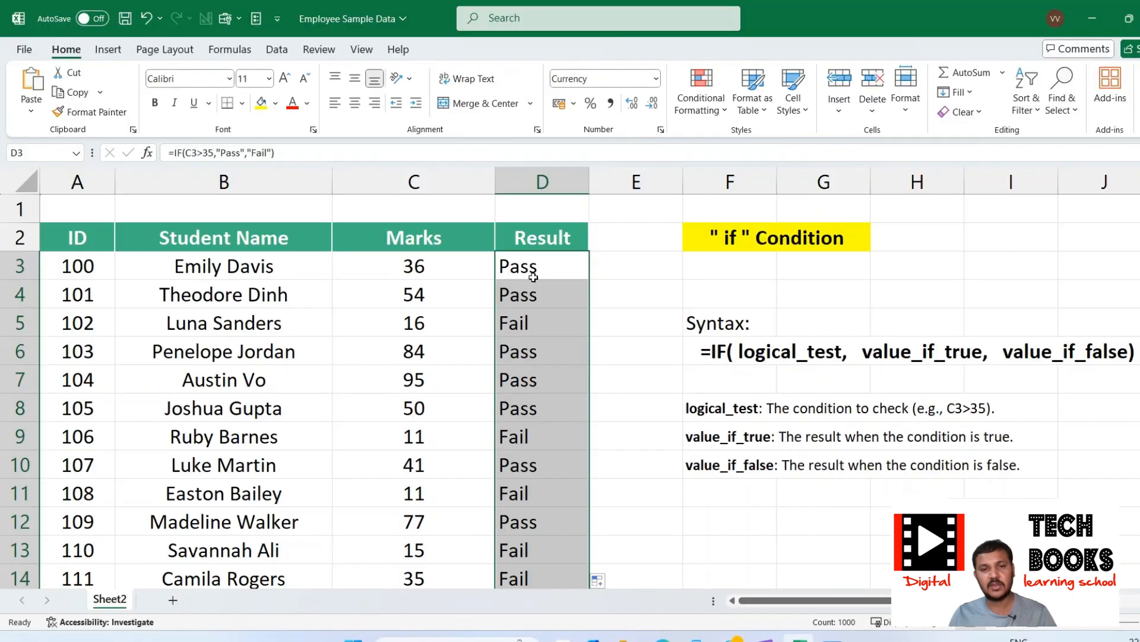
# Step: Check the results and copied formulas in the Result column from D3 to D13 against the marks
pyautogui.click(533, 277)
pyautogui.click(531, 301)
pyautogui.click(524, 342)
pyautogui.click(536, 323)
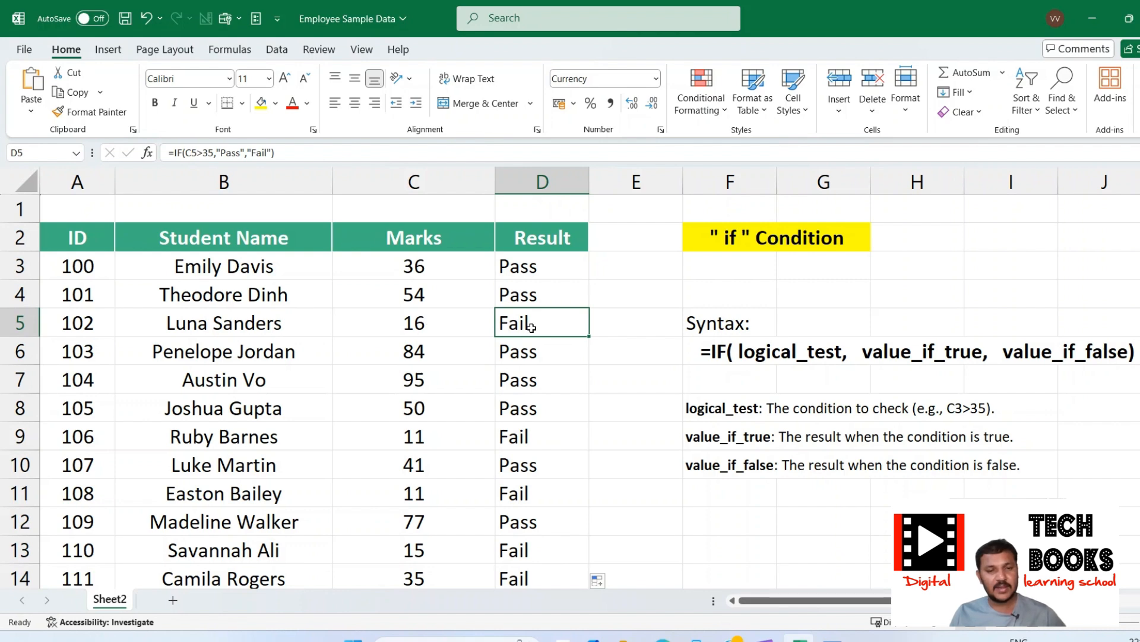
pyautogui.click(517, 438)
pyautogui.click(519, 465)
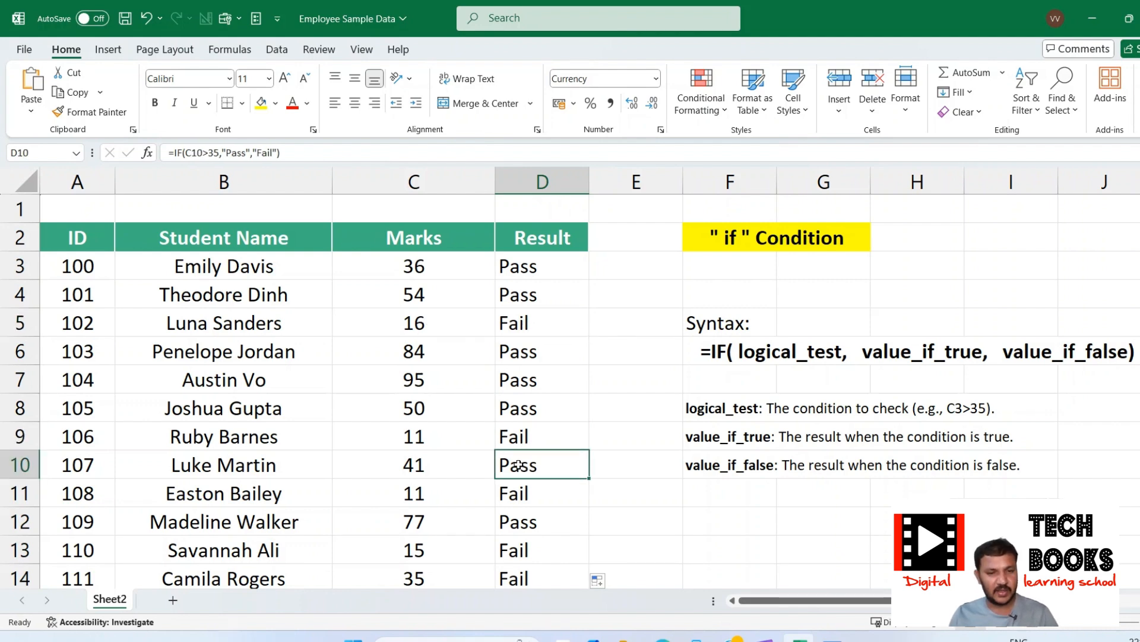
pyautogui.click(514, 523)
pyautogui.click(513, 553)
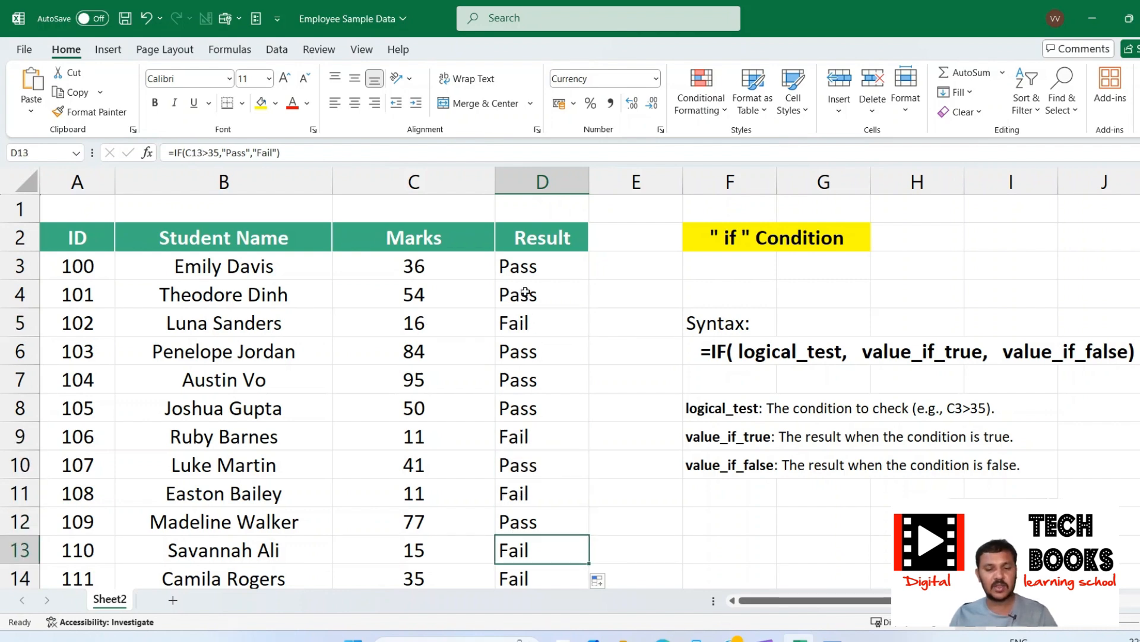
pyautogui.moveTo(526, 270); pyautogui.dragTo(525, 411)
pyautogui.click(540, 271)
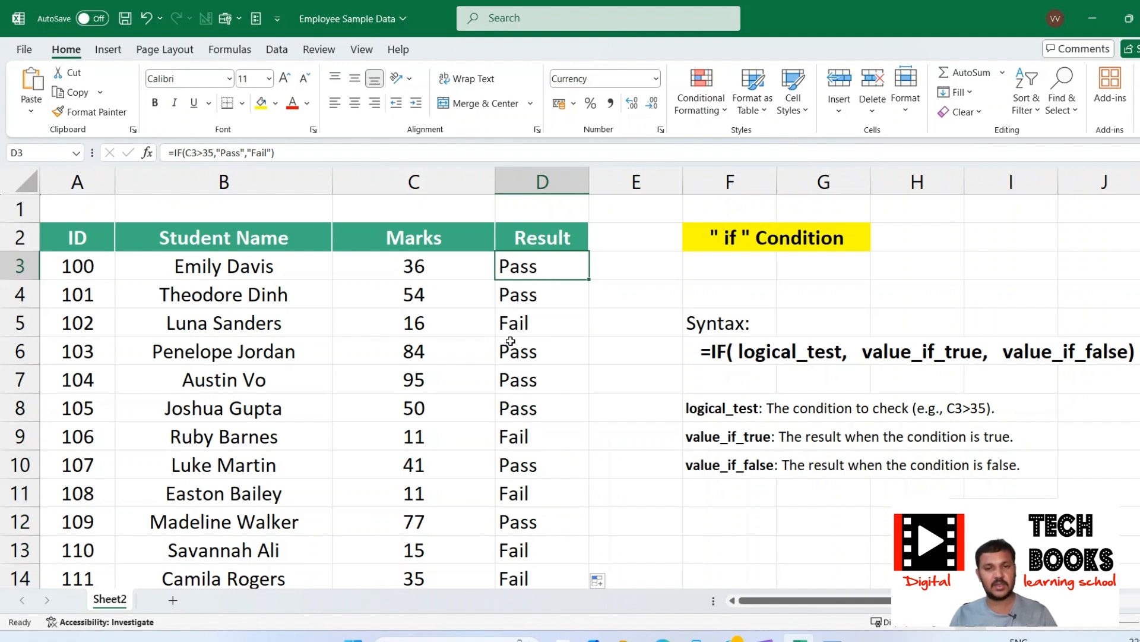
# Step: Review the IF syntax line in F6 and the mark in C3, and open D3 for editing with its whole formula selected
pyautogui.click(732, 350)
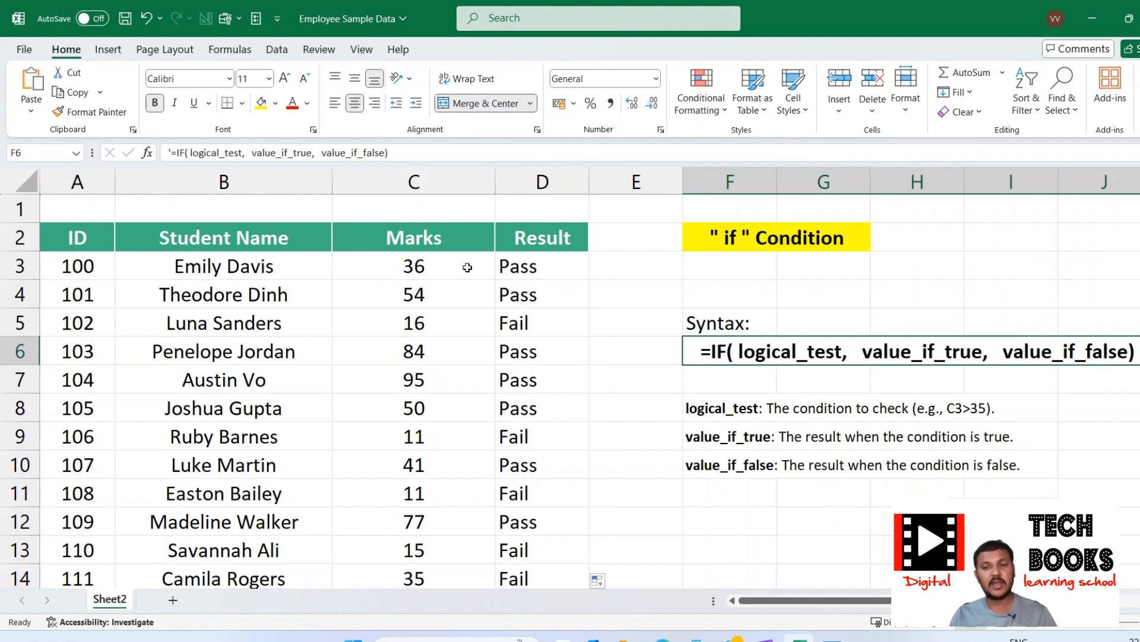
pyautogui.click(423, 269)
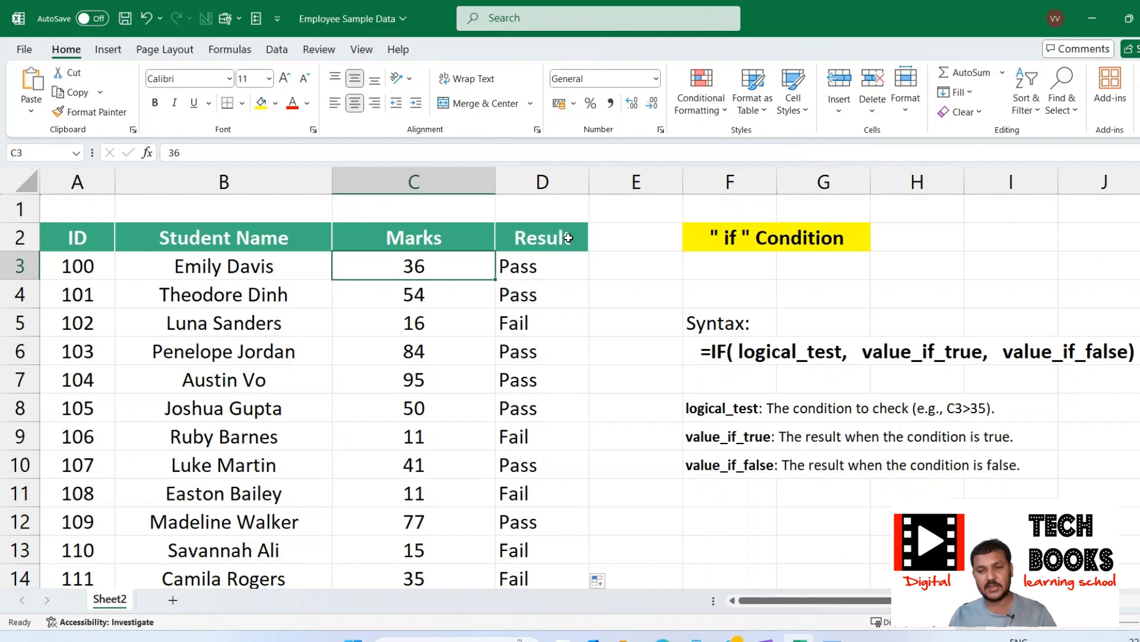
pyautogui.click(531, 260)
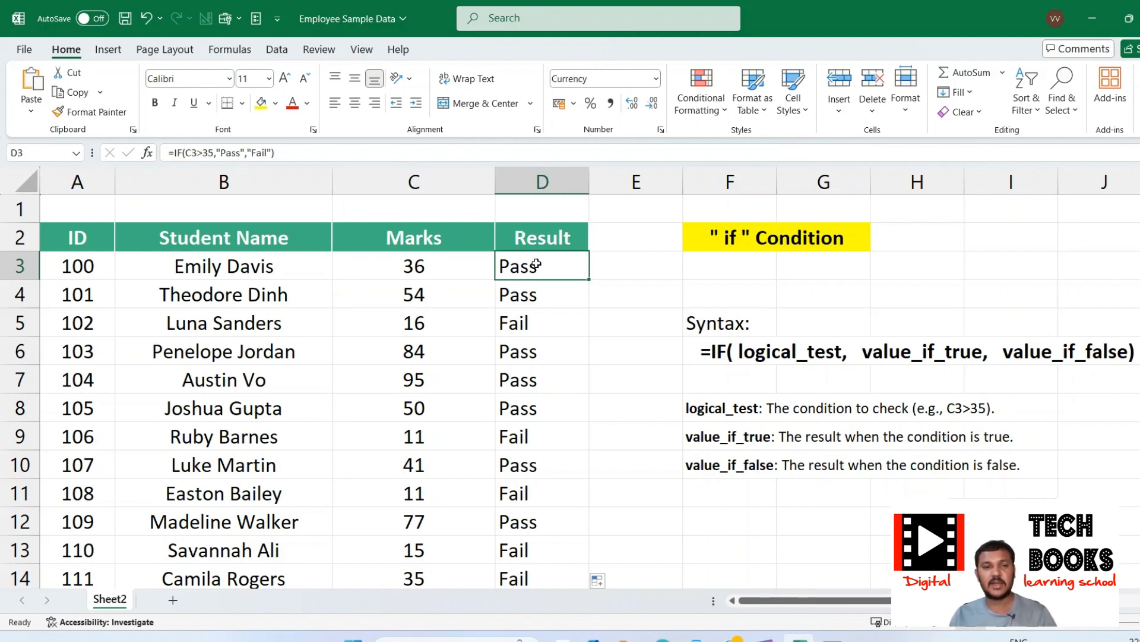
pyautogui.doubleClick(556, 274)
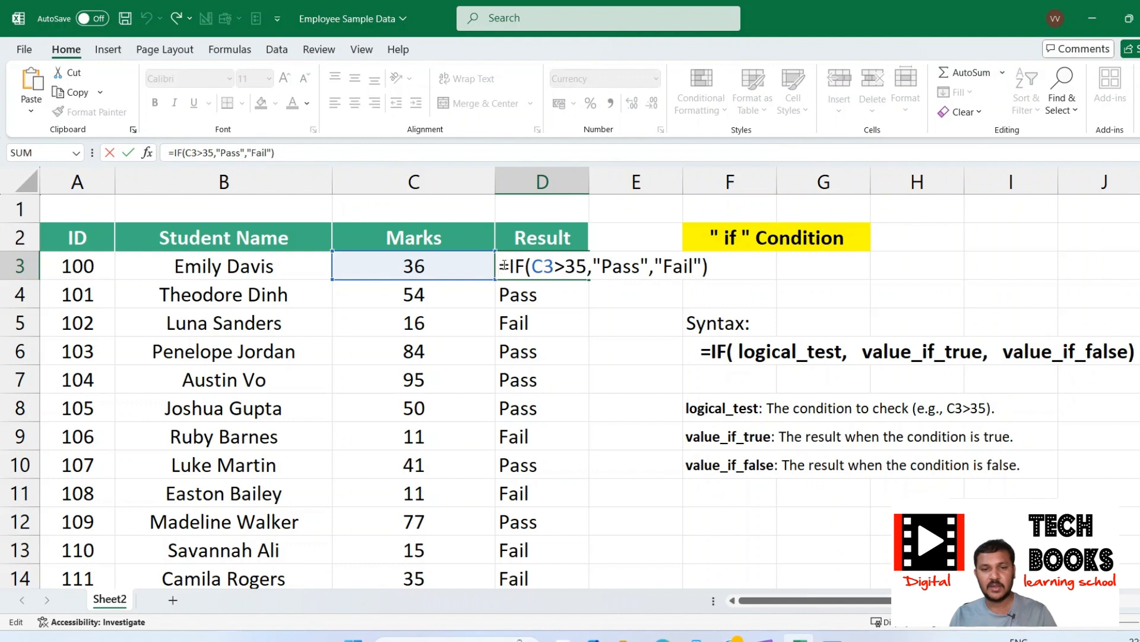
pyautogui.moveTo(504, 265); pyautogui.dragTo(766, 277)
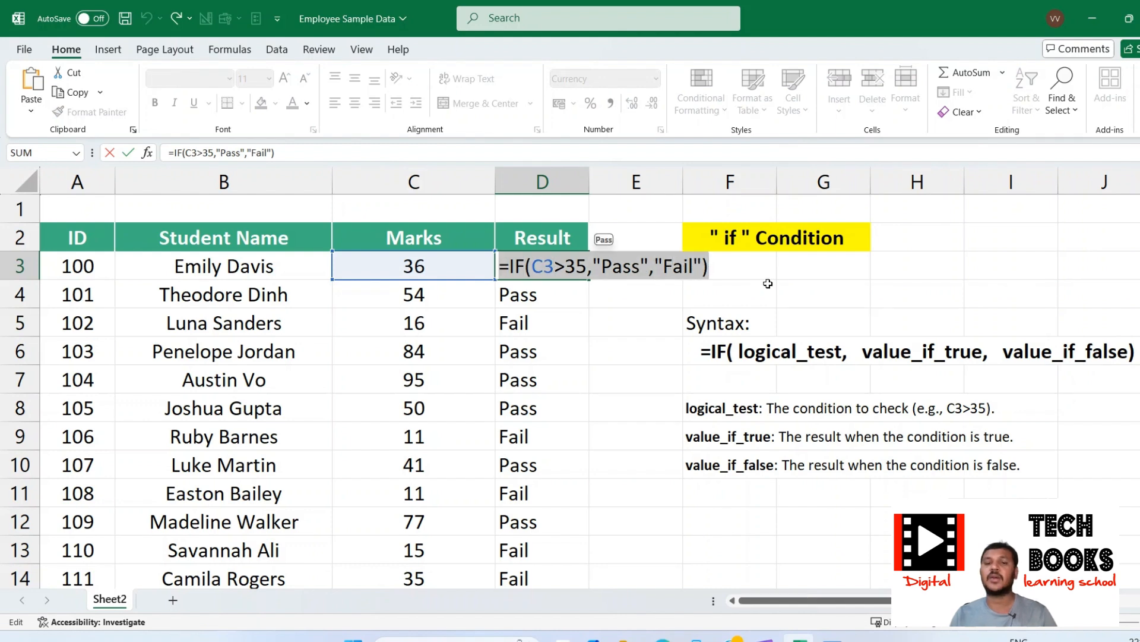